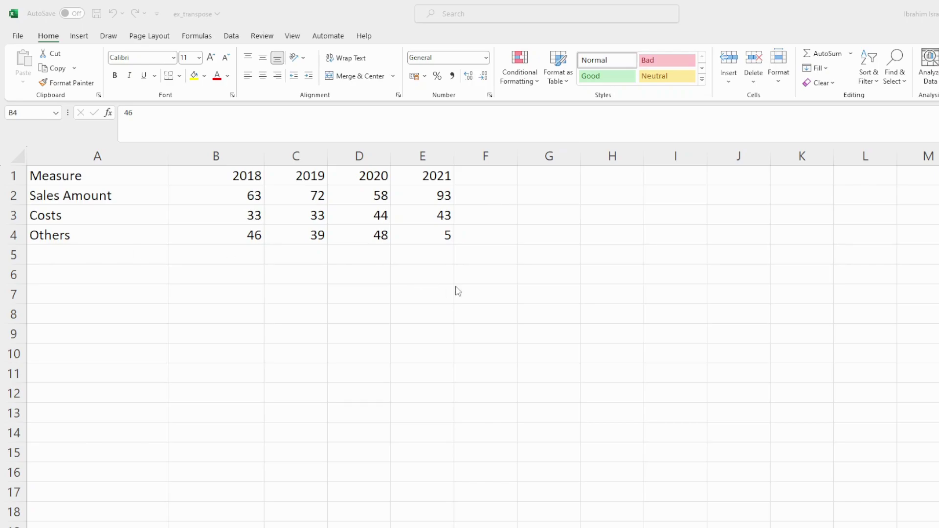
Step: Select the Measure table A1:E4 in the ex_transpose workbook
left_click(58, 173)
left_click(61, 180)
left_click_drag(66, 188, 421, 236)
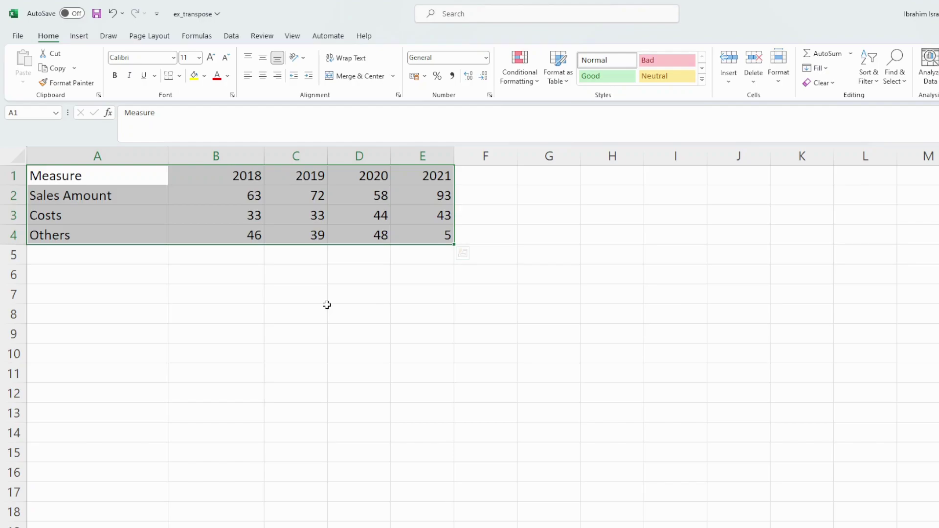
Step: Copy the whole A1:E4 Measure table to the clipboard
key("ctrl+a")
left_click(276, 221)
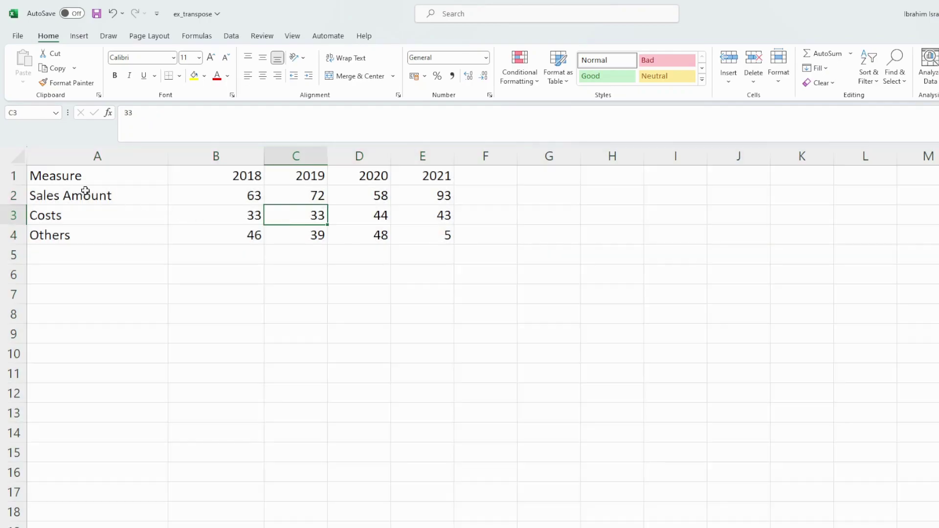
left_click(65, 184)
key("ctrl+a")
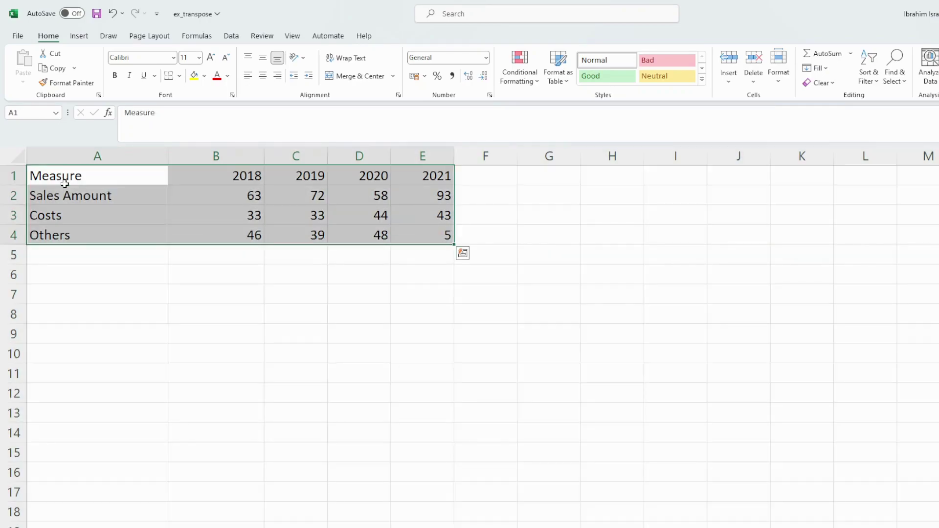
key("ctrl+q")
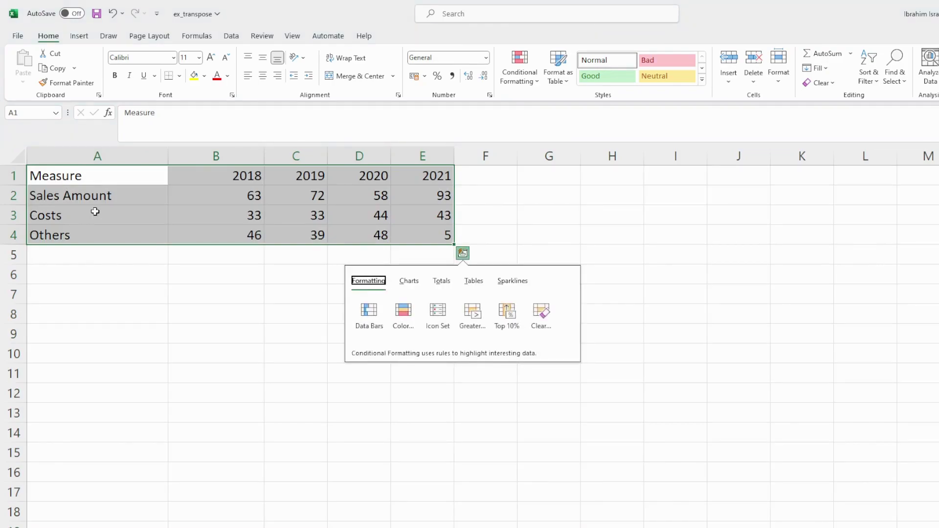
key("Escape")
left_click(70, 179)
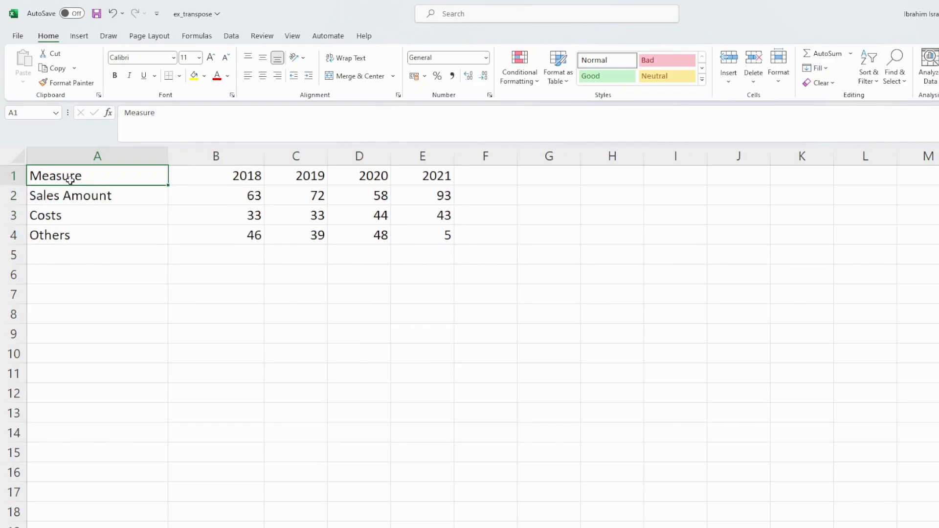
key("ctrl+a")
key("ctrl+c")
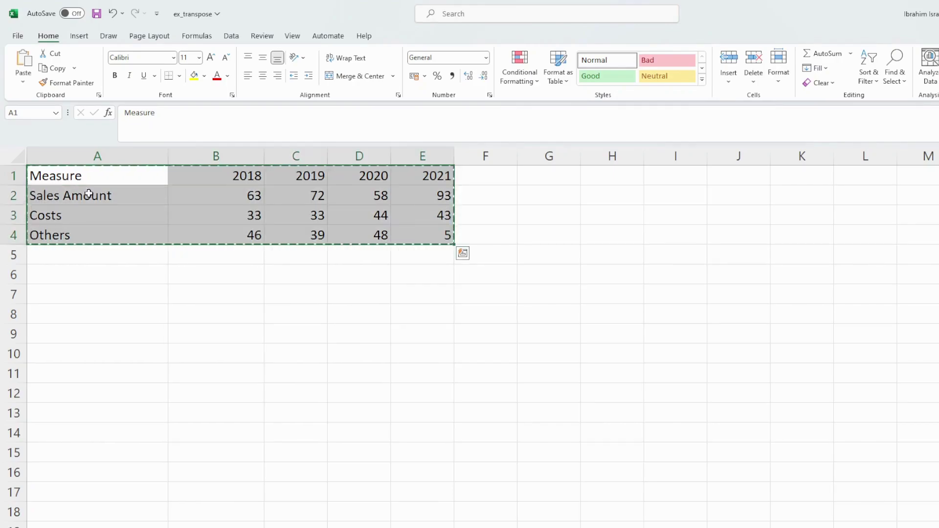
Step: Paste the table transposed at A6 so years 2018–2021 run down column A
left_click(83, 278)
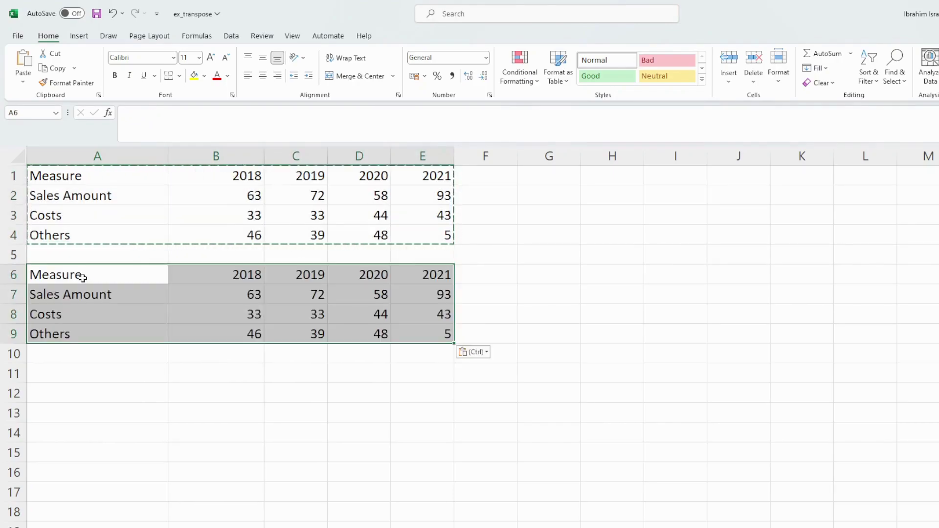
key("ctrl+v")
left_click(471, 352)
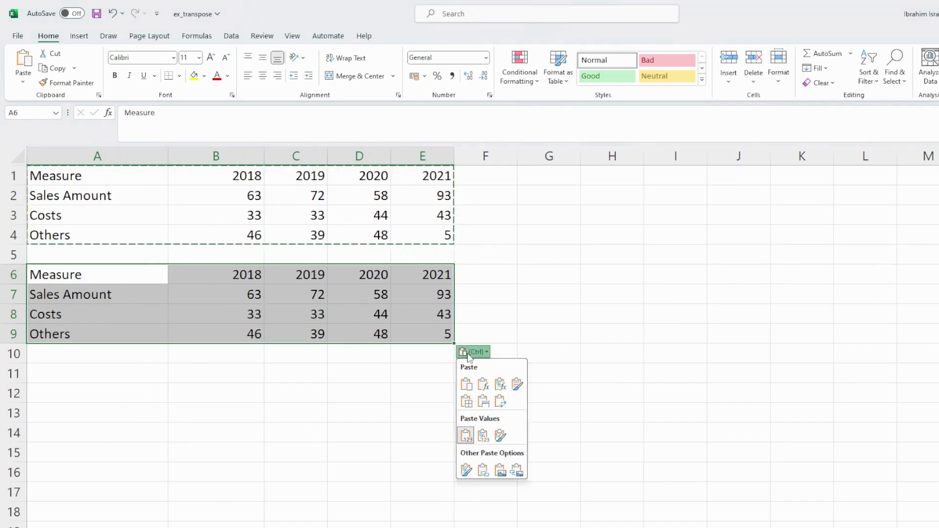
left_click(501, 401)
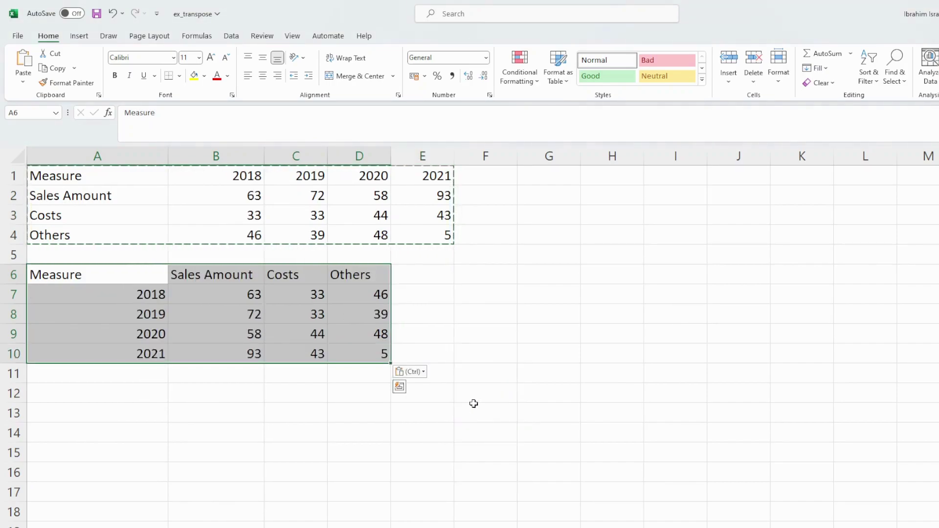
left_click(93, 321)
Step: Rename the A6 header from Measure to Year and select the transposed table A6:D10
double_click(87, 275)
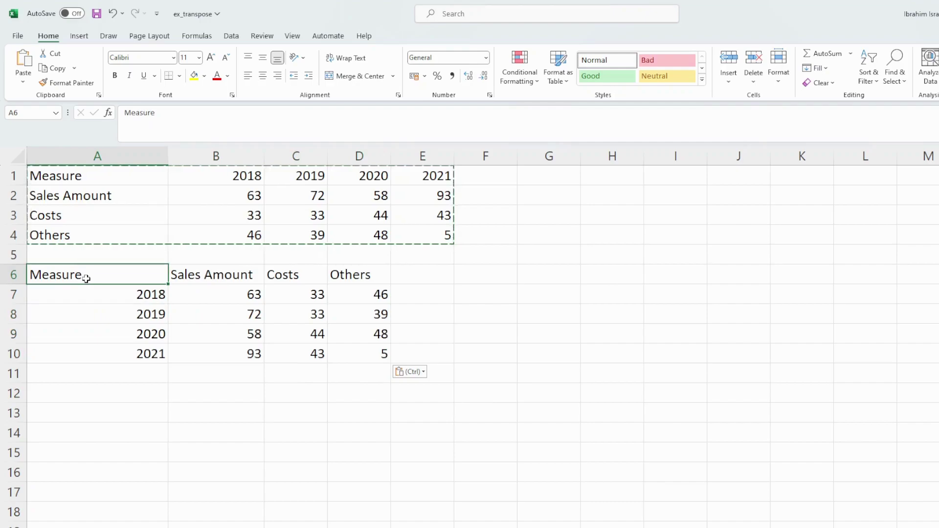
left_click_drag(95, 278, 29, 275)
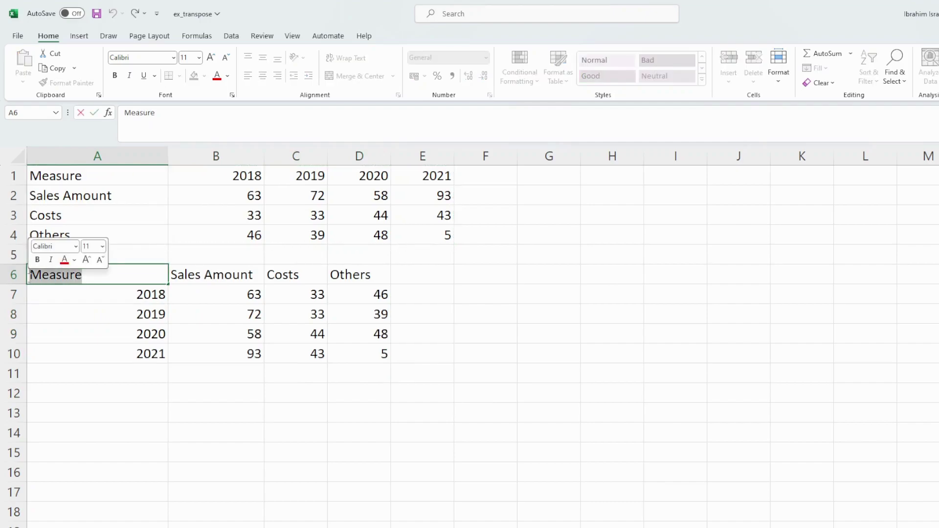
type("Year")
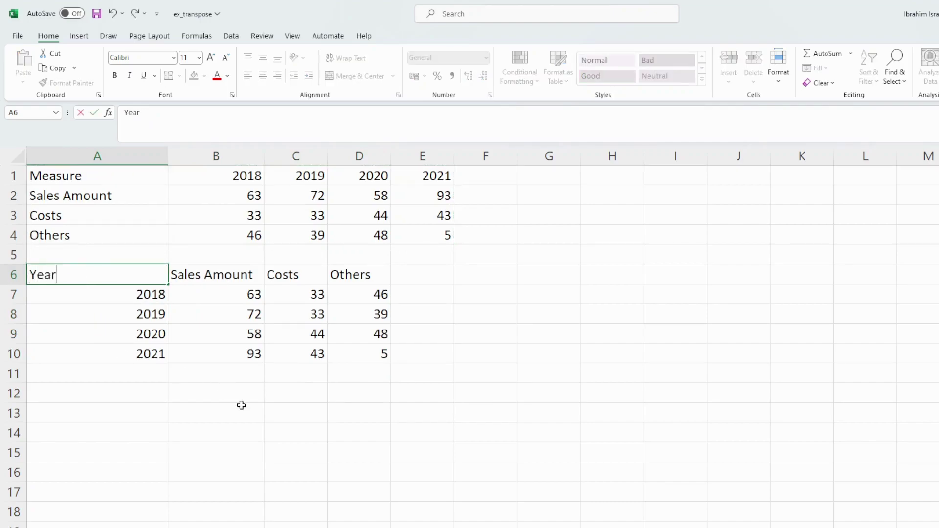
left_click(242, 406)
left_click(87, 277)
key("ctrl+a")
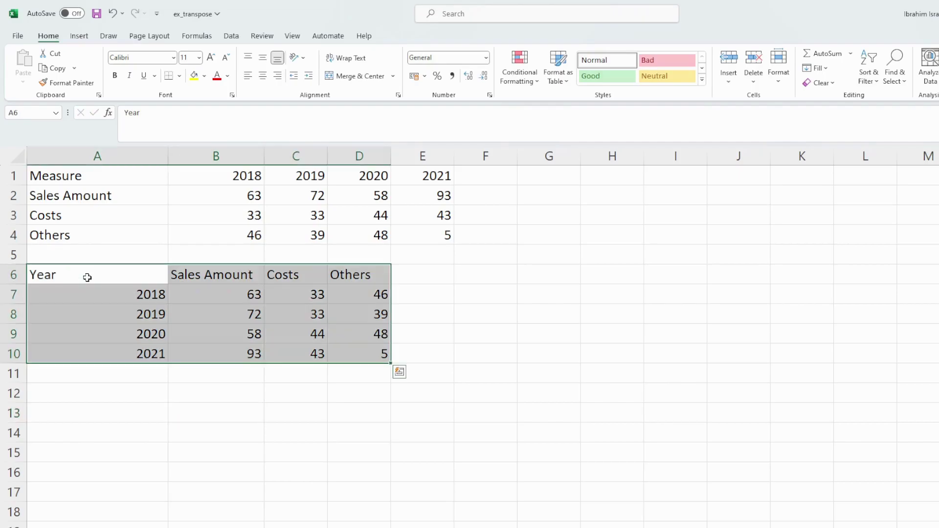
Step: Insert a PivotTable on a new sheet from A6:D10 with Year as rows and Costs as values
left_click(78, 36)
left_click(28, 62)
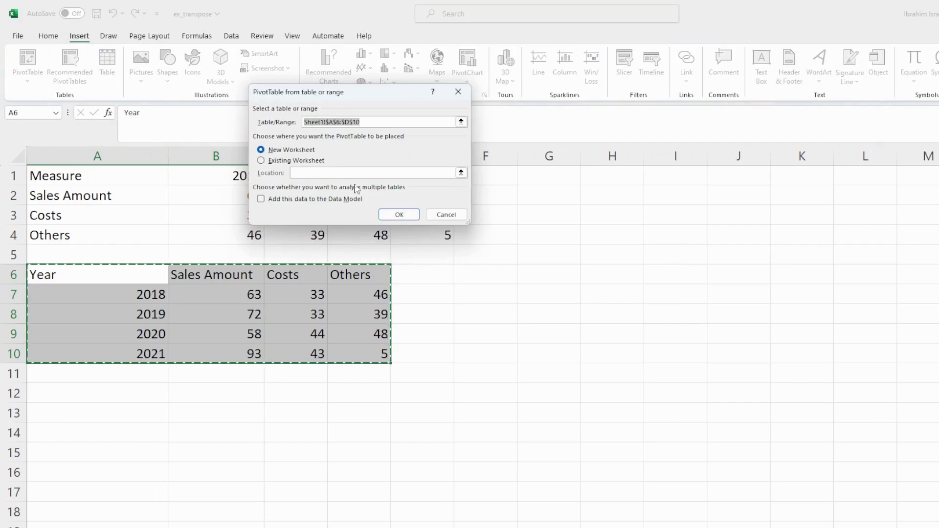
left_click(393, 208)
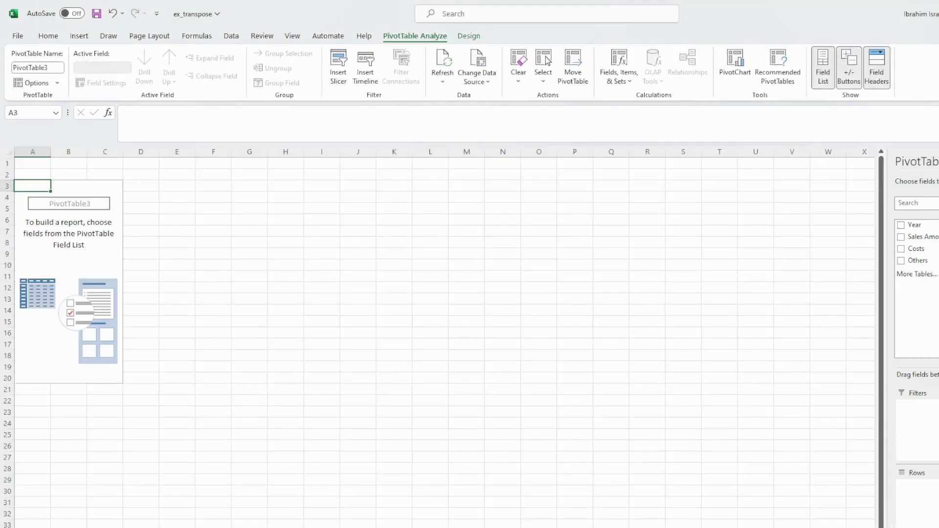
left_click(913, 225)
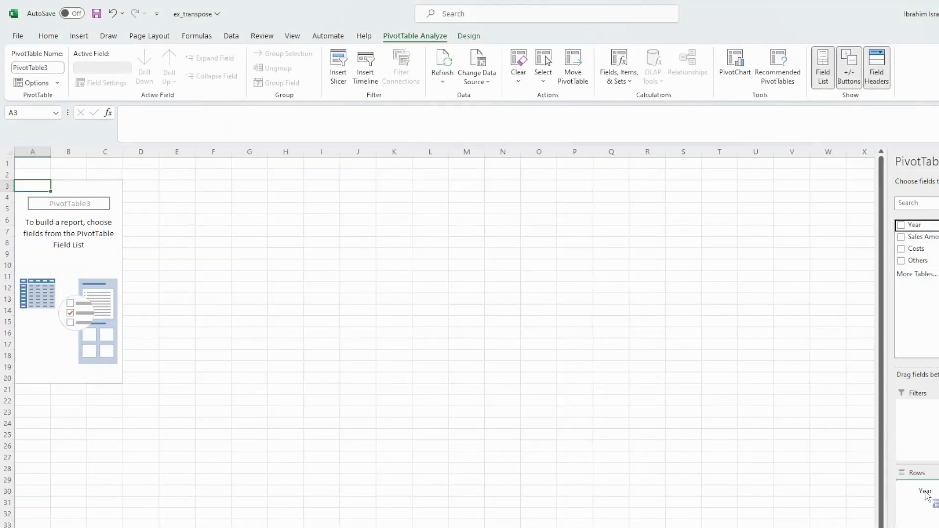
left_click(931, 249)
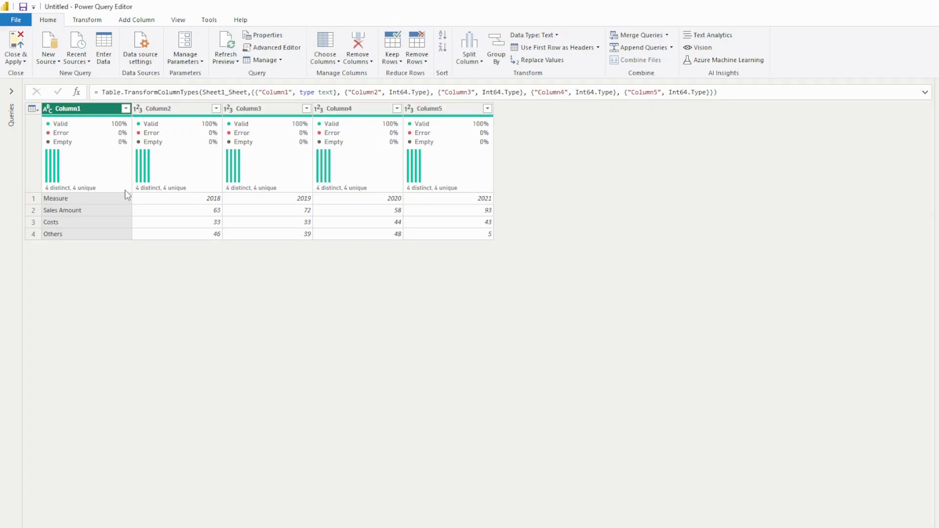
Step: Load the Excel sheet into Power Query Editor as a query with years across columns
mouse_move(126, 194)
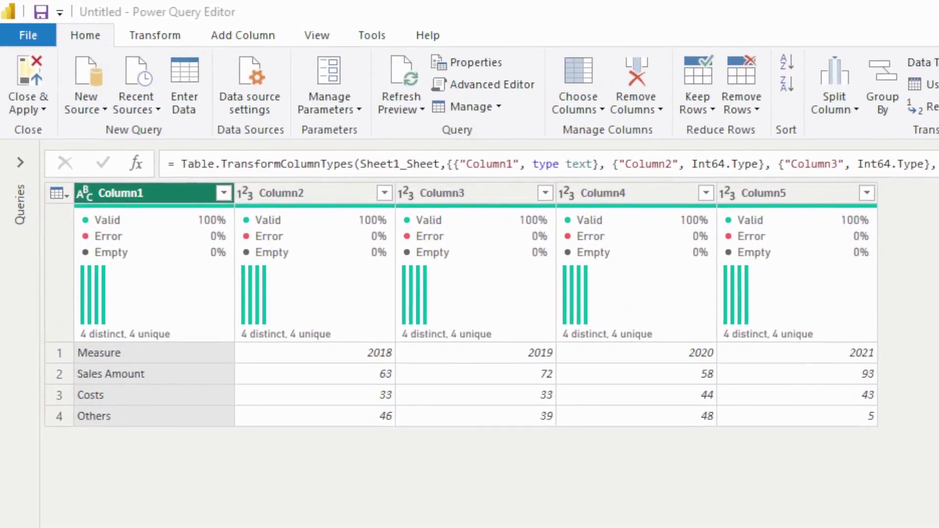
left_click(151, 34)
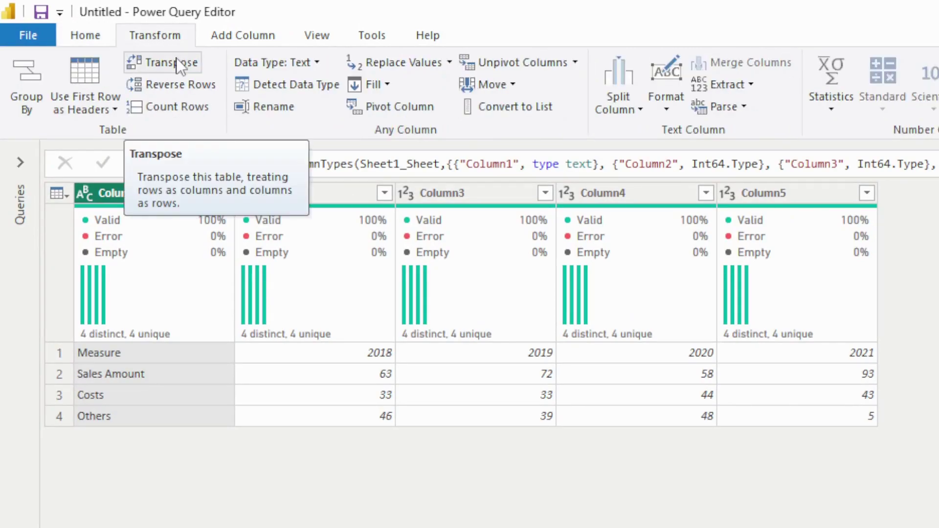
left_click(100, 38)
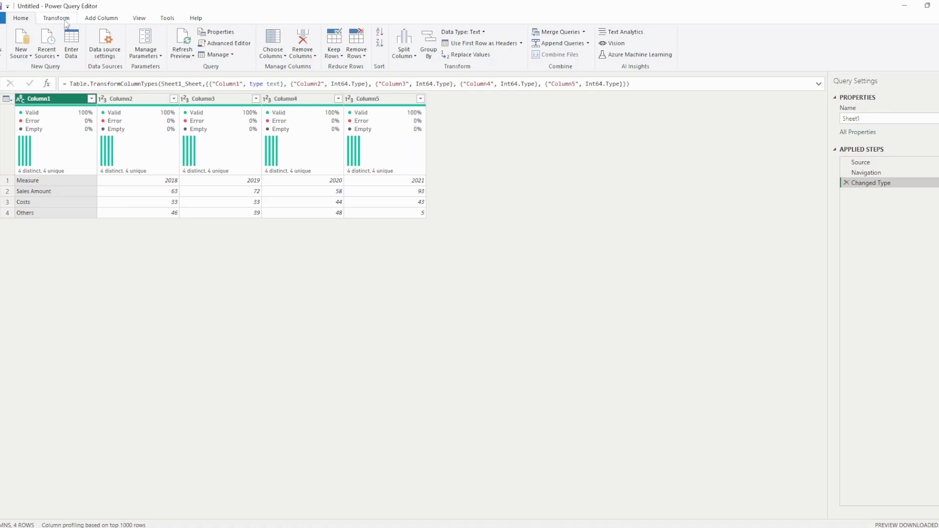
Step: On the Transform ribbon, check the row 1 cells: Measure, 2018, 2019, 2020, 2021 and Sales Amount
left_click(64, 21)
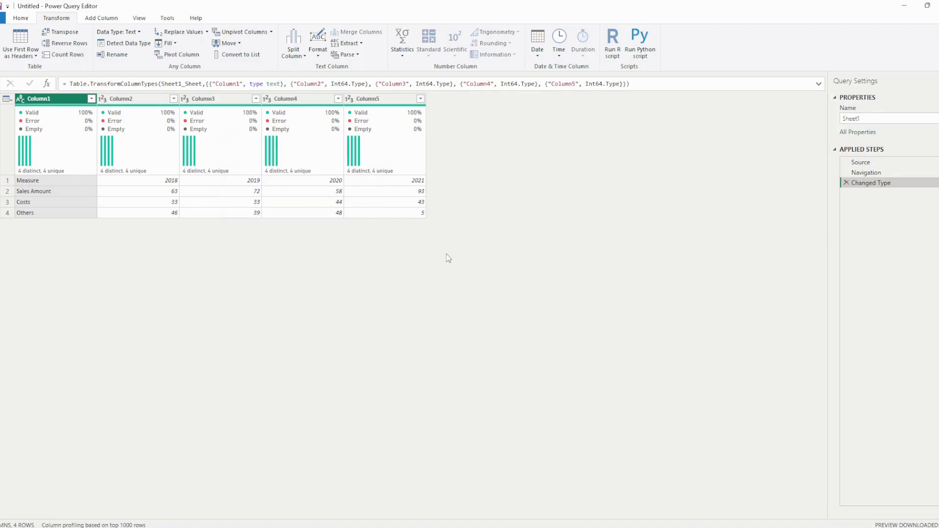
left_click(27, 183)
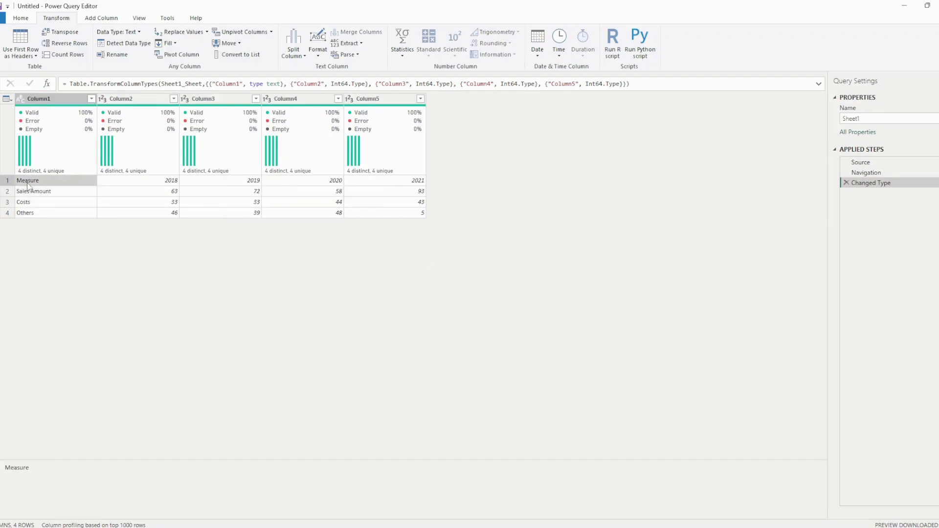
left_click(119, 181)
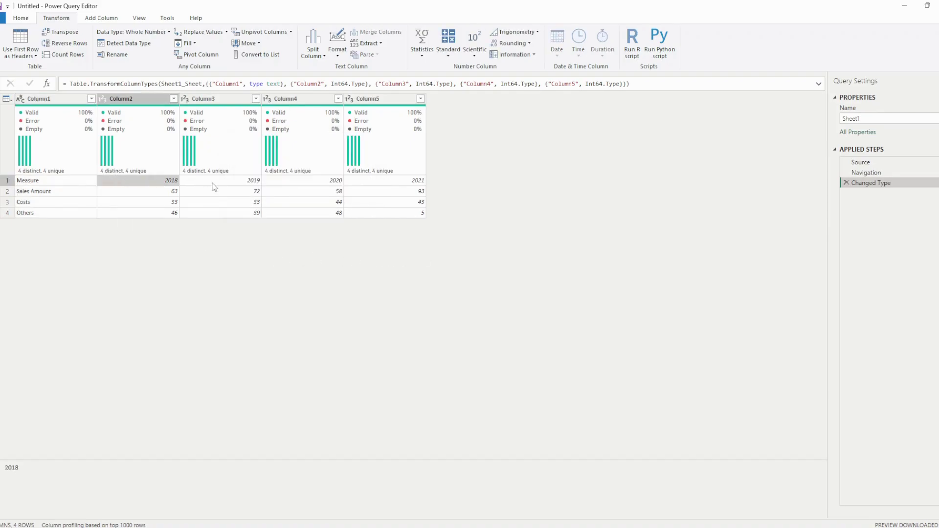
left_click(214, 184)
left_click(333, 180)
left_click(384, 182)
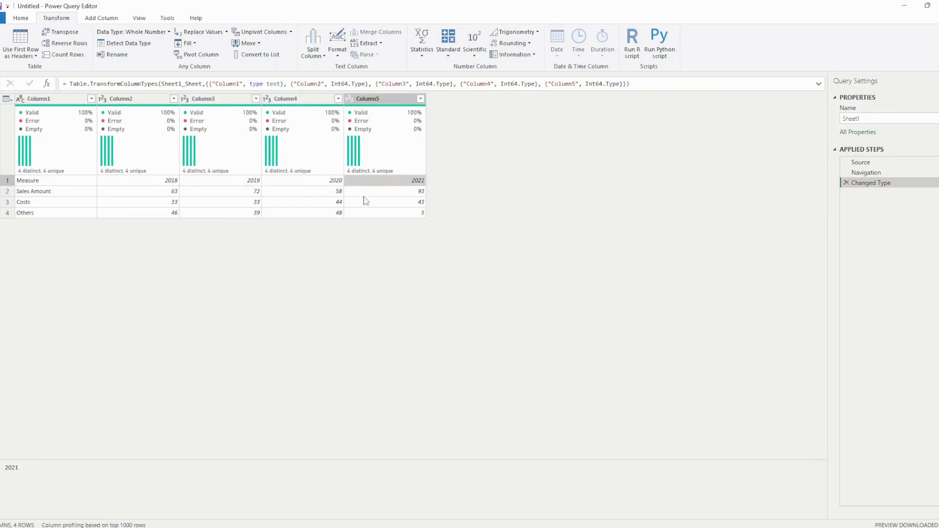
left_click(68, 187)
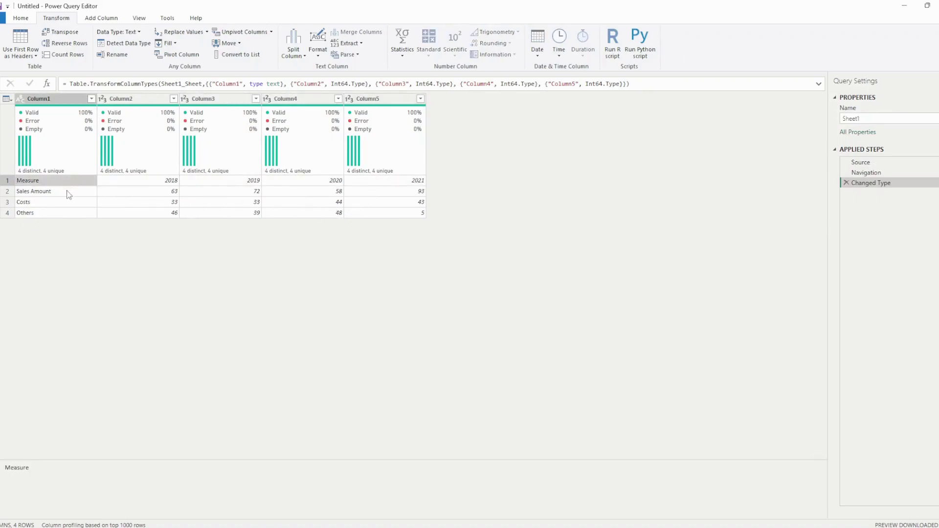
left_click(68, 192)
left_click(78, 180)
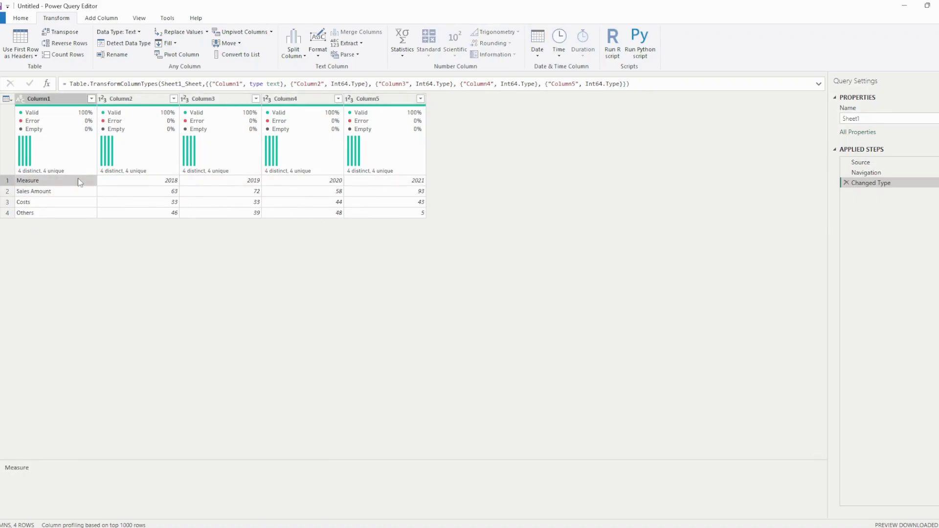
left_click(65, 36)
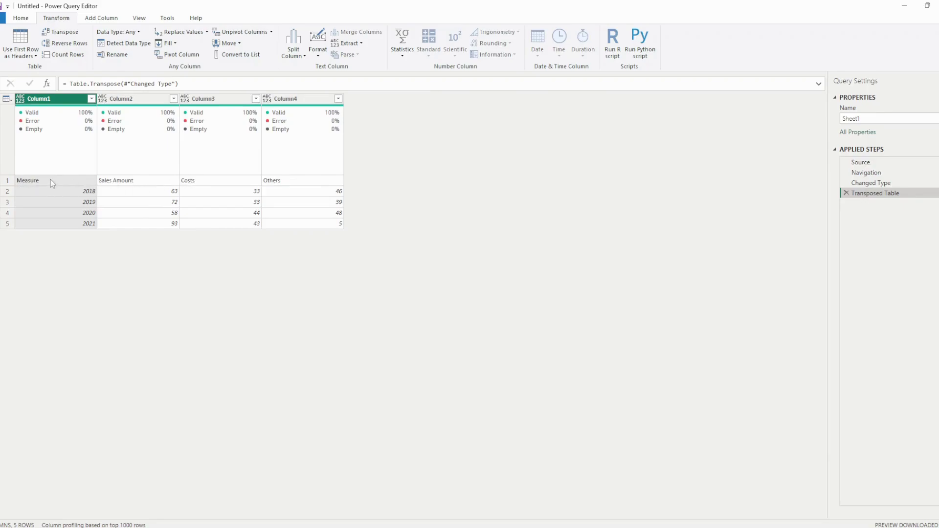
left_click(34, 180)
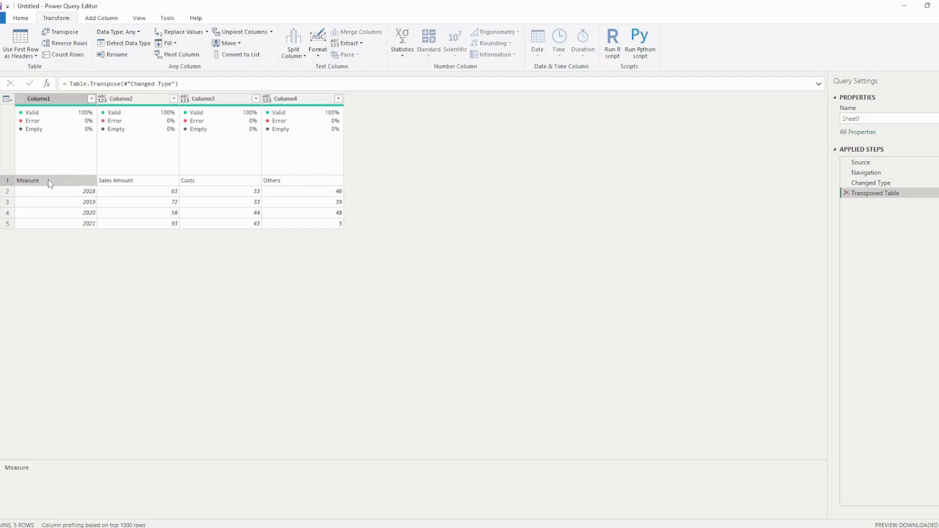
left_click(136, 180)
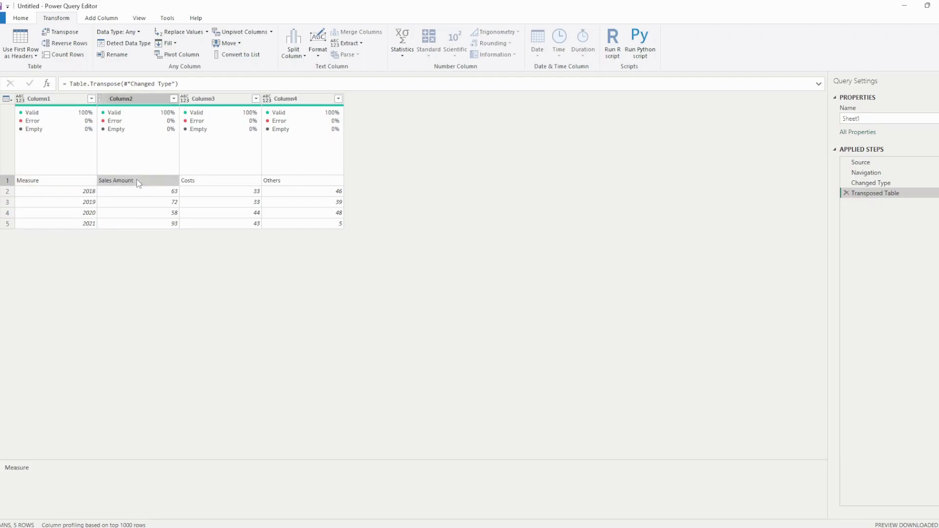
left_click(206, 181)
left_click(324, 180)
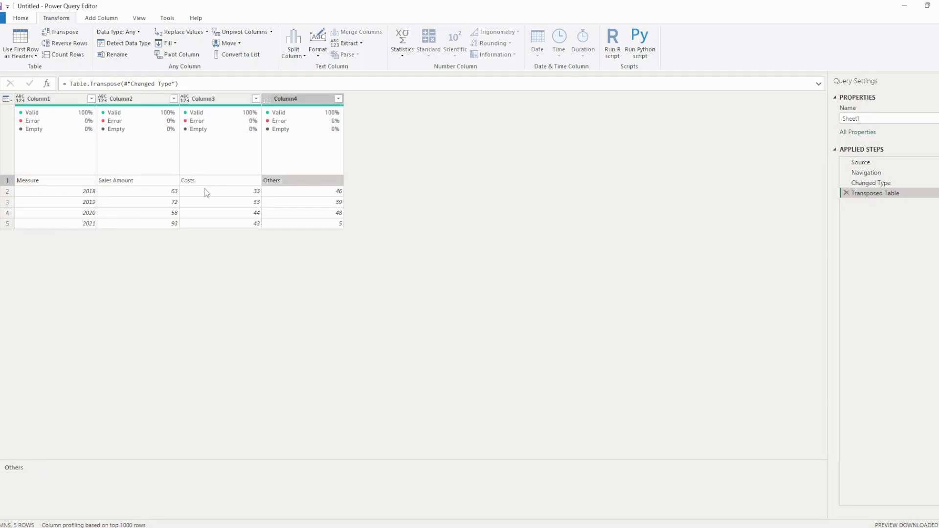
left_click(78, 202)
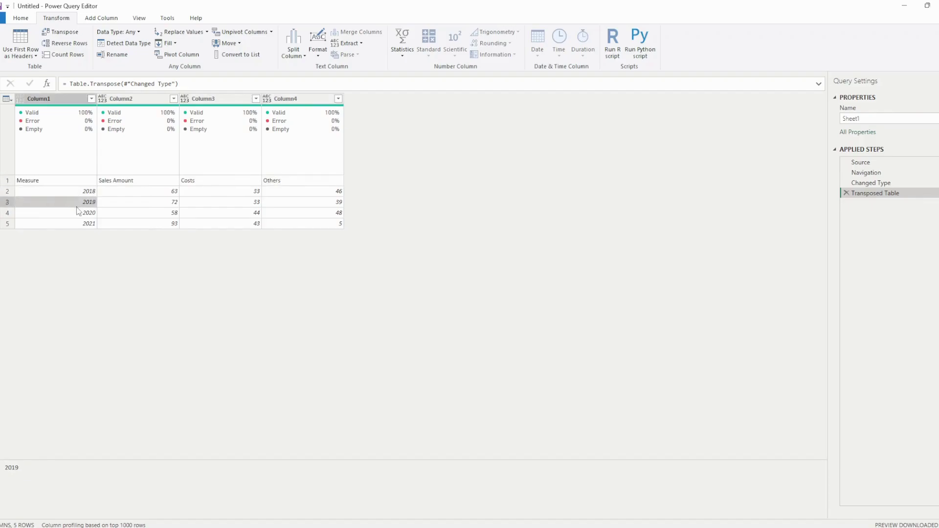
left_click(79, 213)
left_click(81, 223)
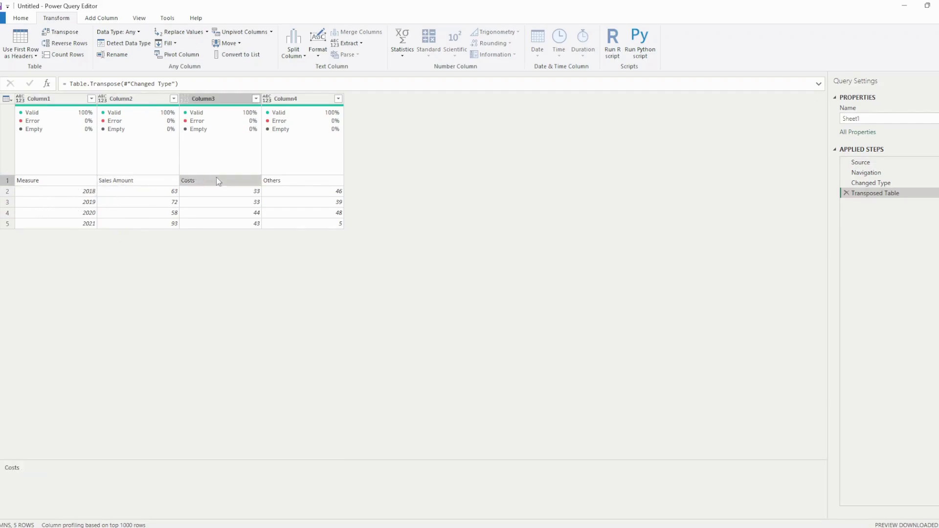
left_click(317, 179)
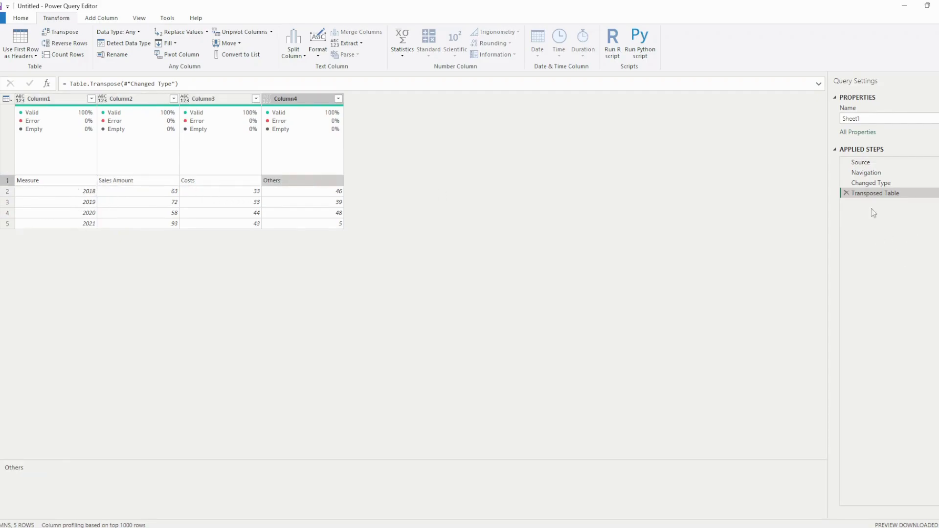
left_click(846, 194)
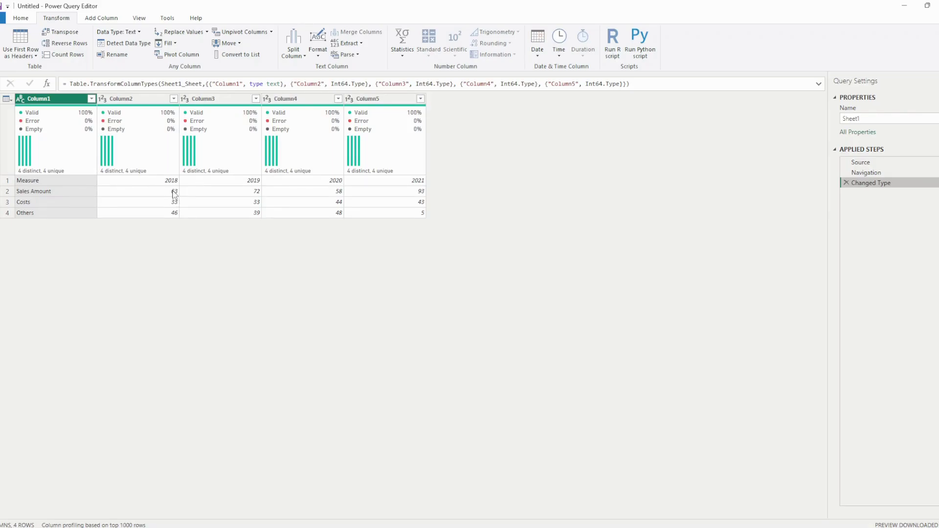
left_click(61, 31)
left_click(87, 194)
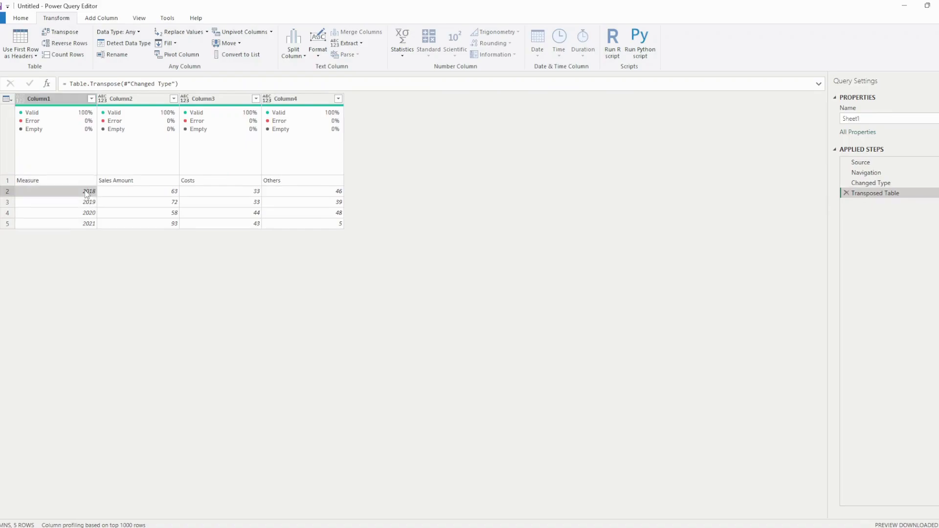
left_click(169, 194)
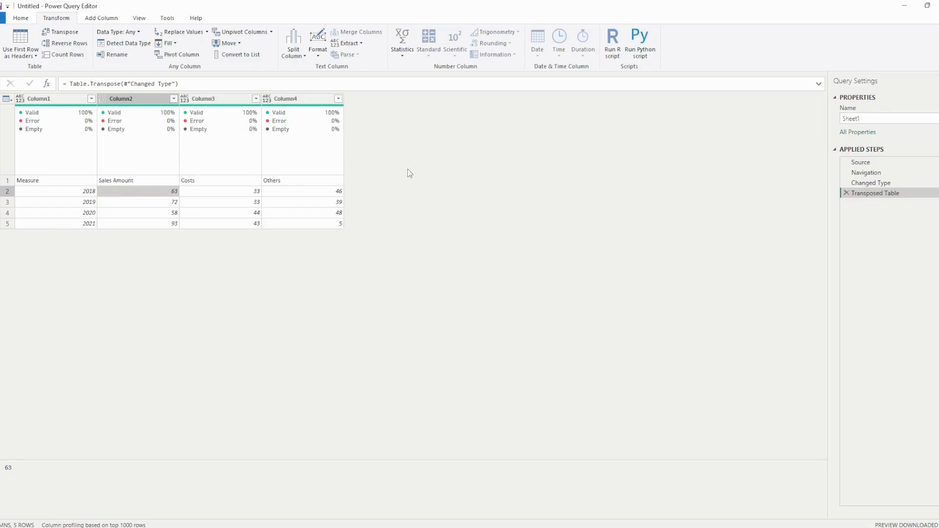
Step: Promote the first row to headers and rename the Measure column, typing 'Yerar'
left_click(21, 19)
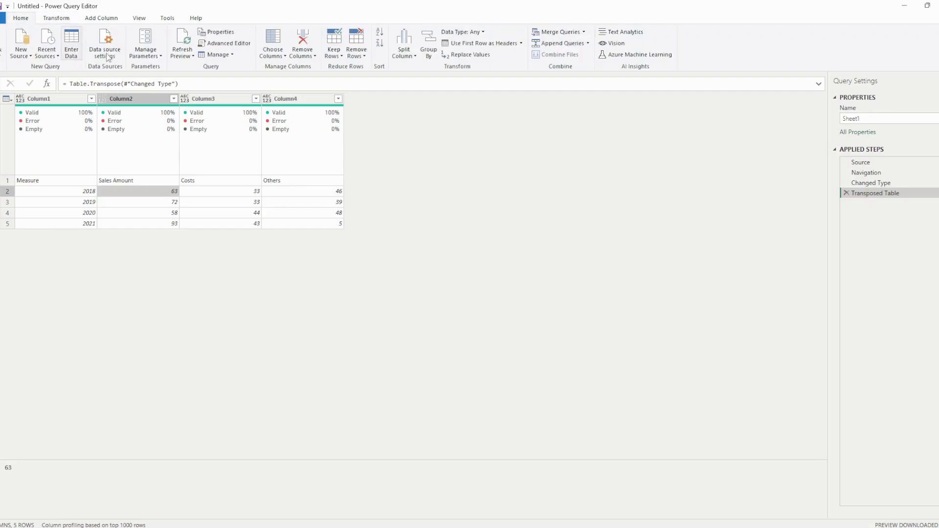
left_click(507, 44)
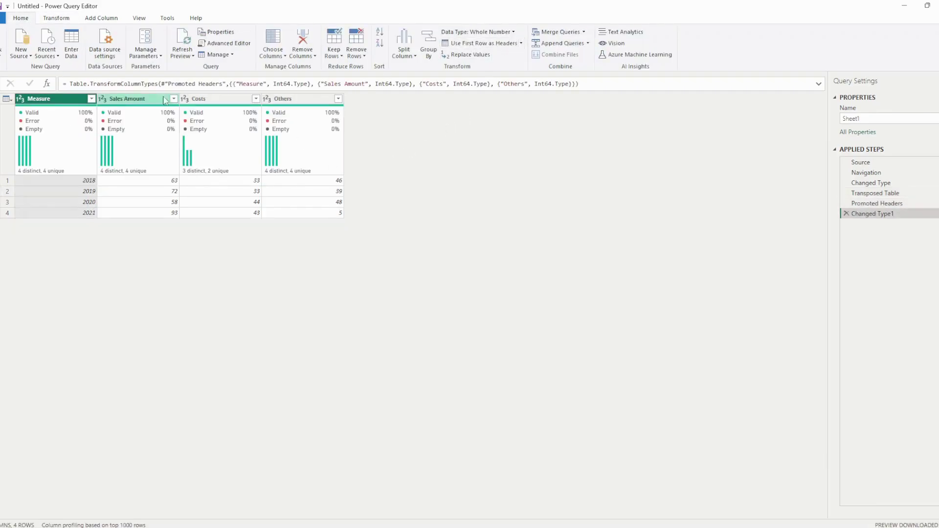
double_click(53, 100)
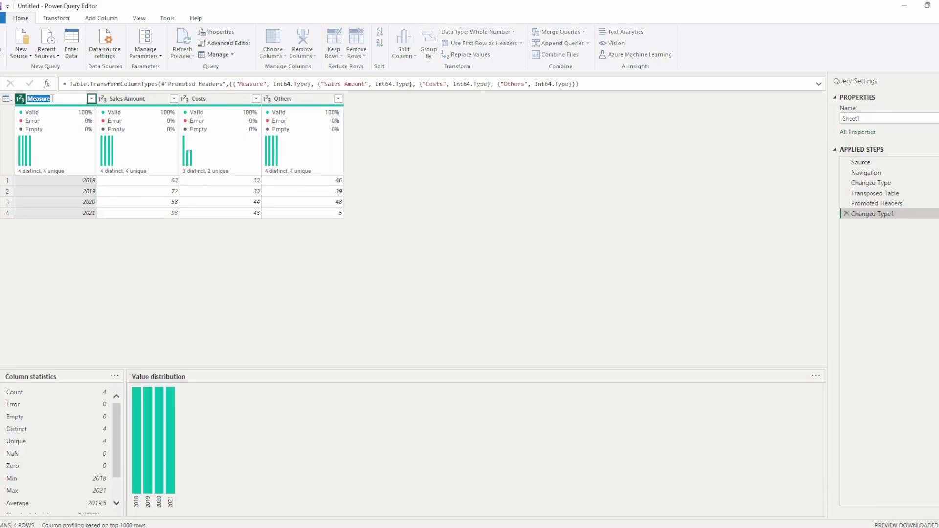
type("Yer")
type("ar")
left_click(163, 269)
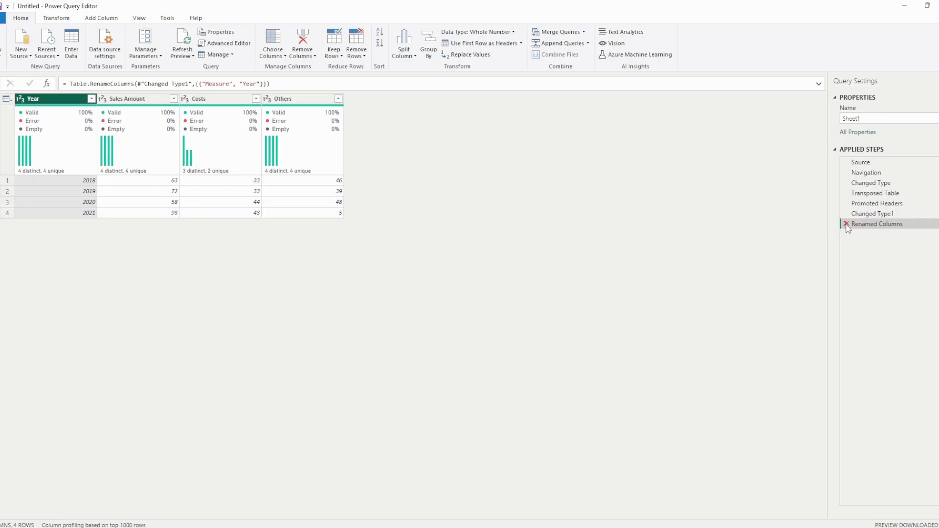
Step: Delete the Renamed Columns, Changed Type1, Promoted Headers and Transposed Table steps, then re-promote headers
left_click(846, 224)
left_click(846, 213)
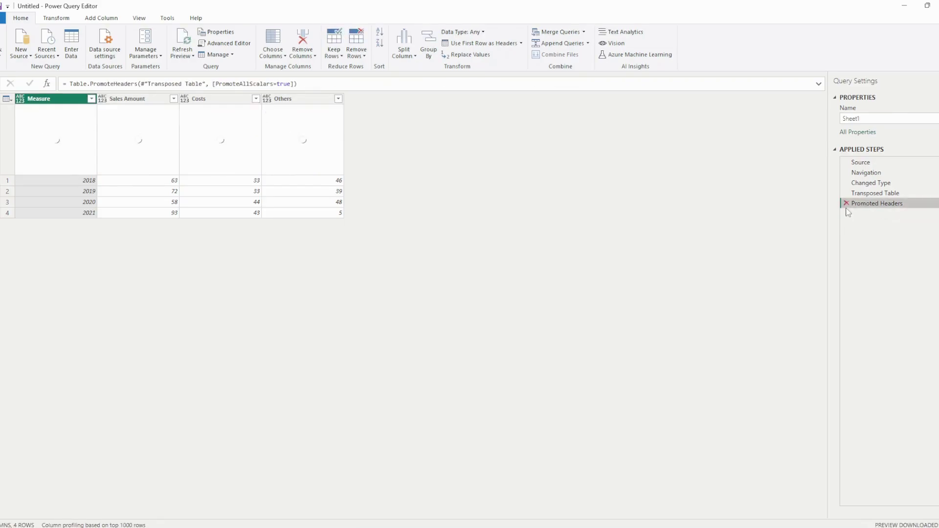
left_click(846, 204)
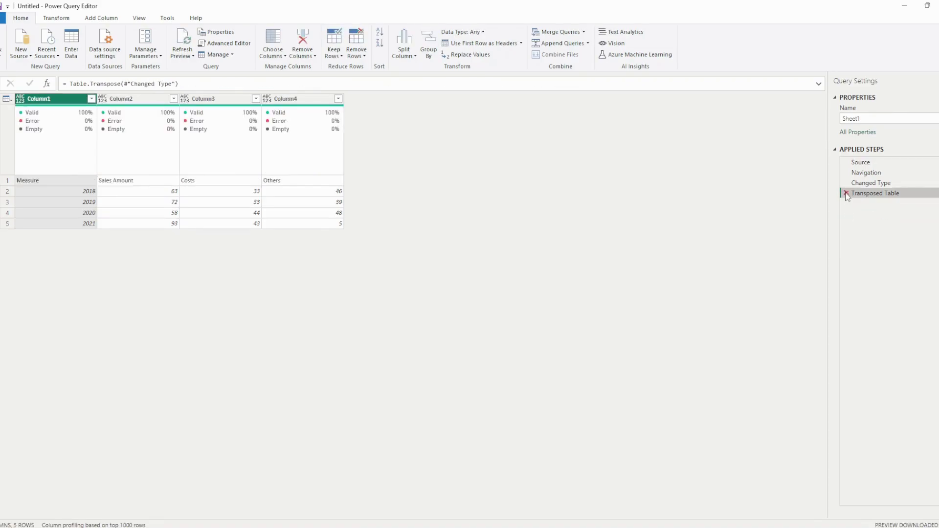
left_click(847, 194)
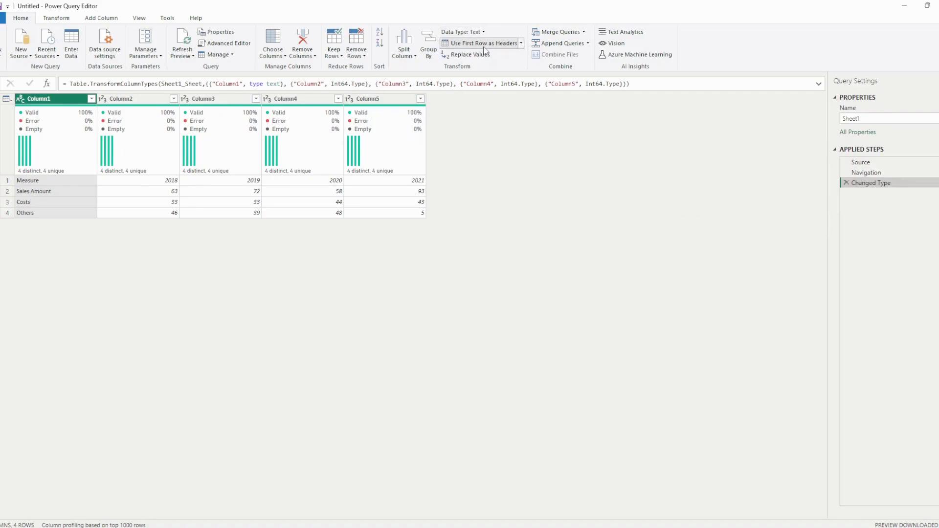
left_click(462, 43)
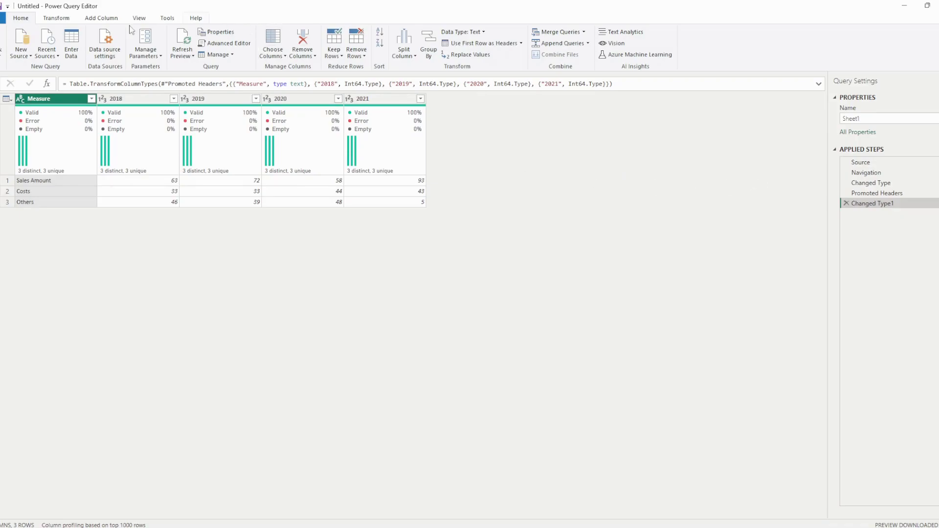
left_click(72, 19)
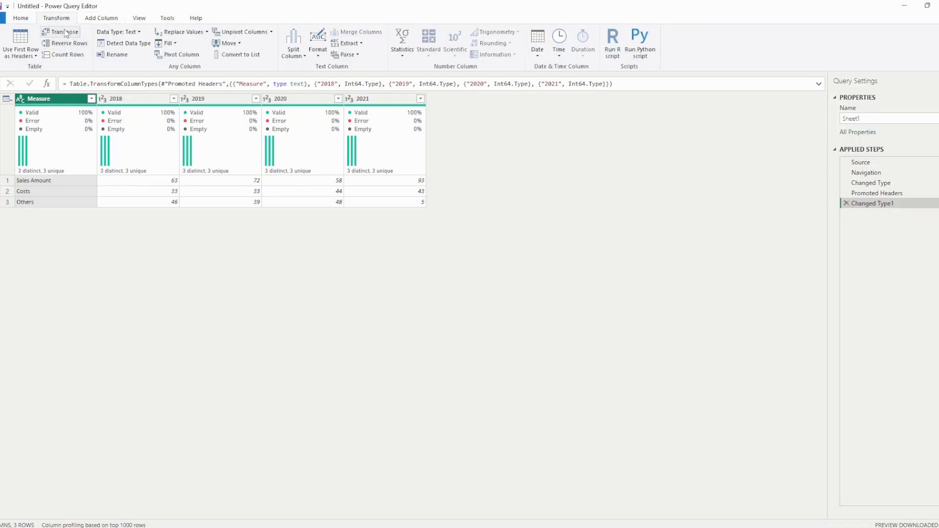
left_click(65, 32)
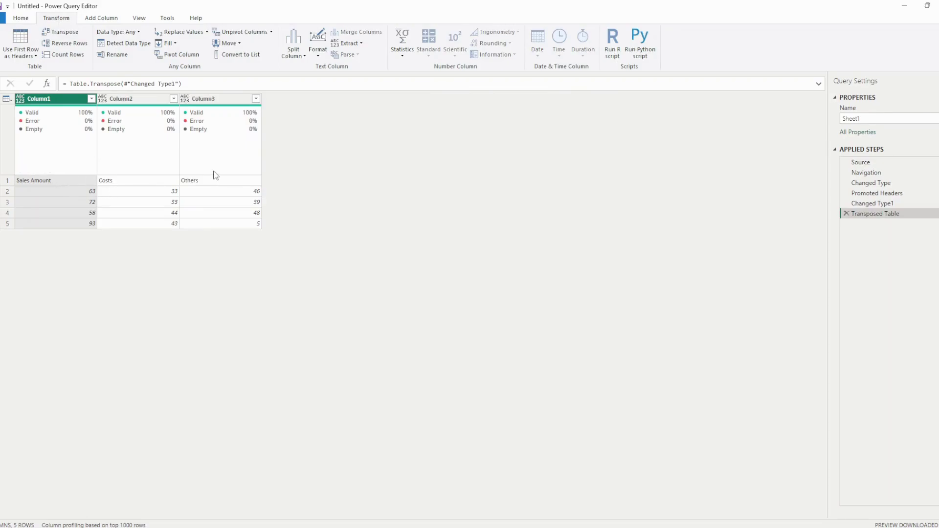
left_click(846, 214)
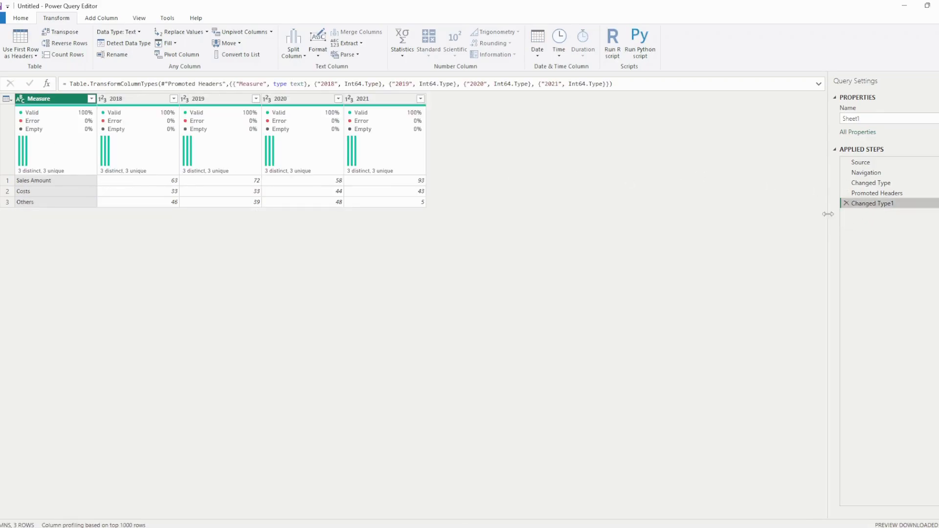
left_click(20, 19)
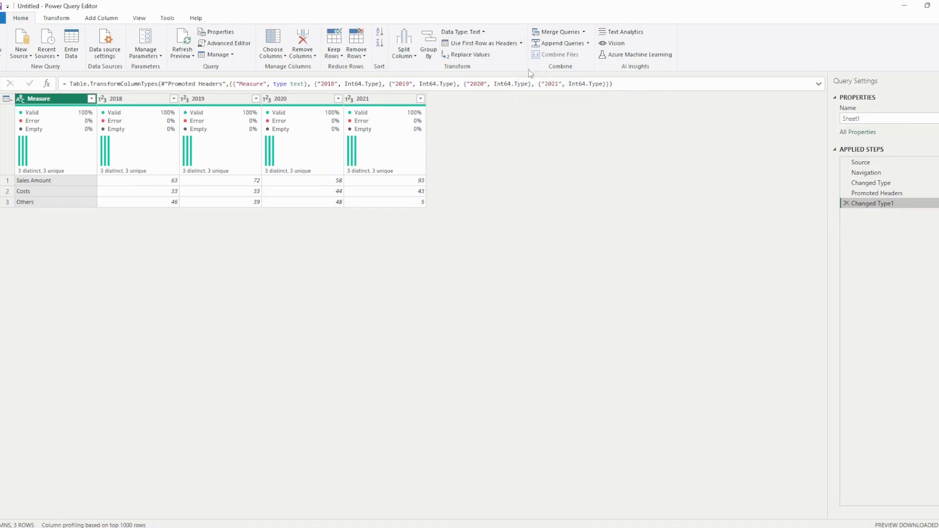
Step: Apply Use Headers as First Row so Measure and 2018–2021 return to row 1
left_click(521, 43)
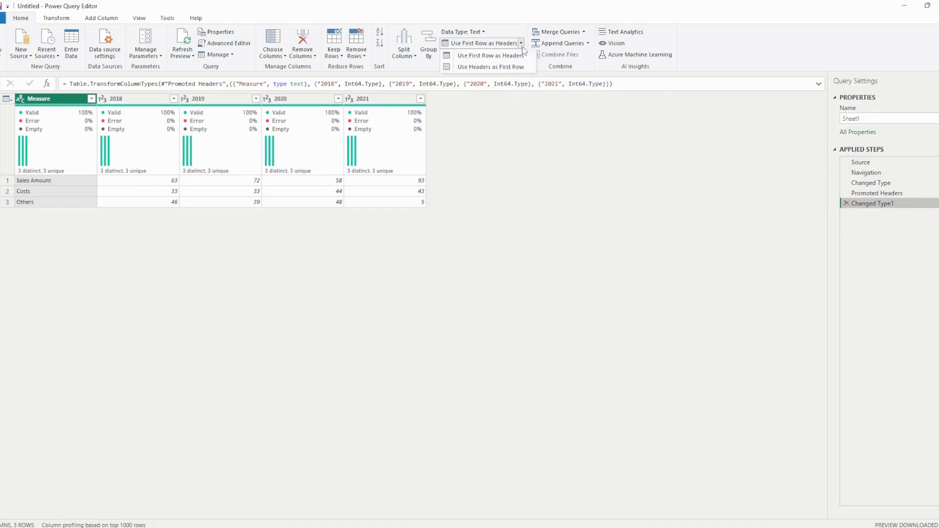
left_click(494, 67)
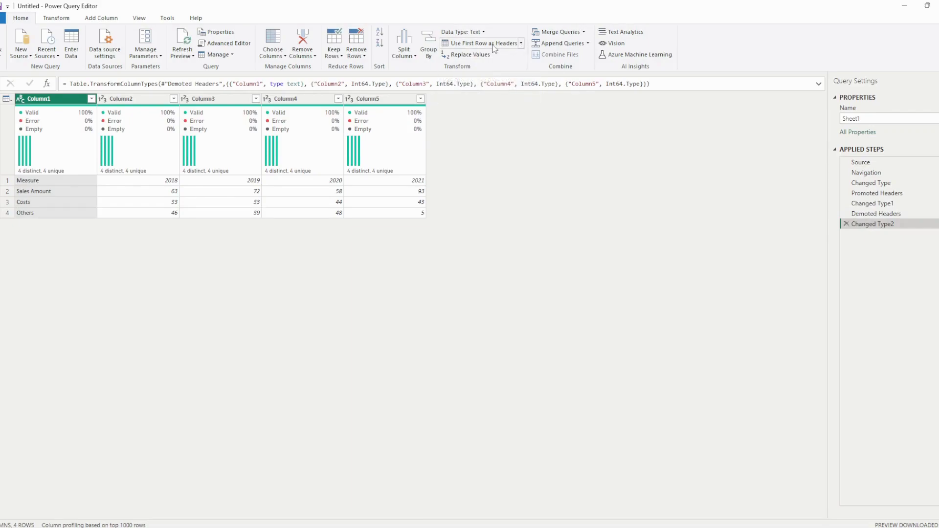
left_click(521, 43)
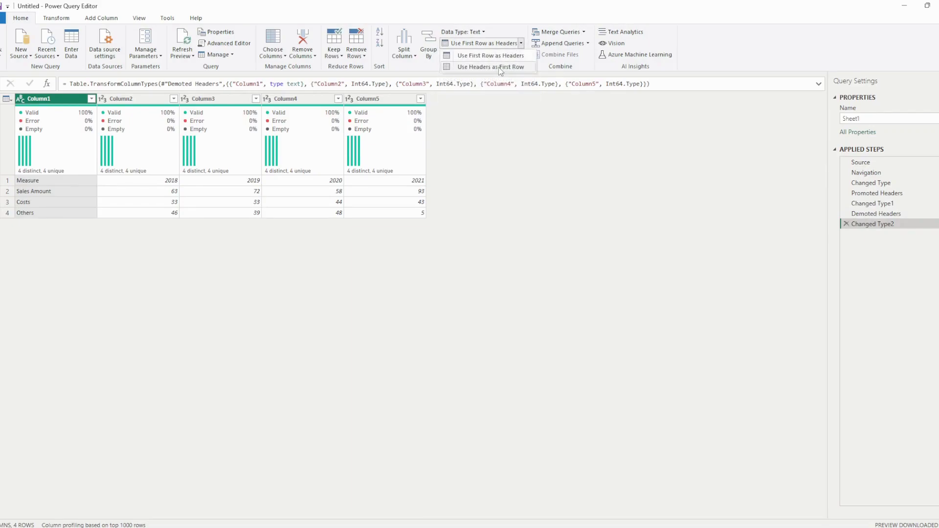
left_click(522, 176)
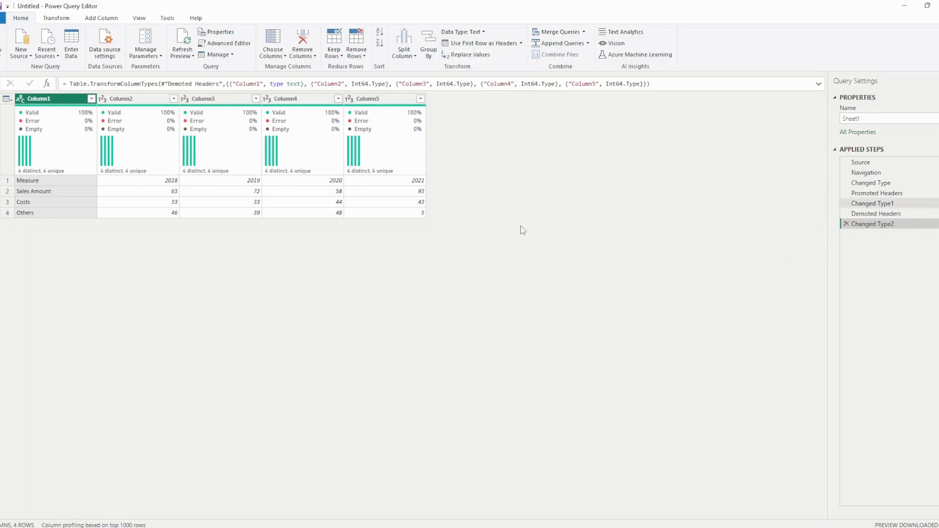
Step: Transpose the table so years 2018–2021 become rows
left_click(69, 18)
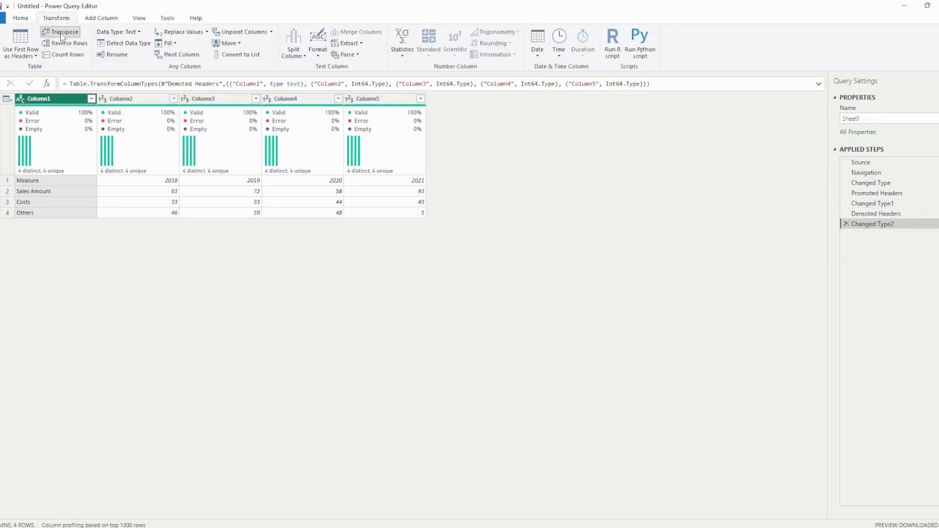
left_click(63, 33)
left_click(43, 181)
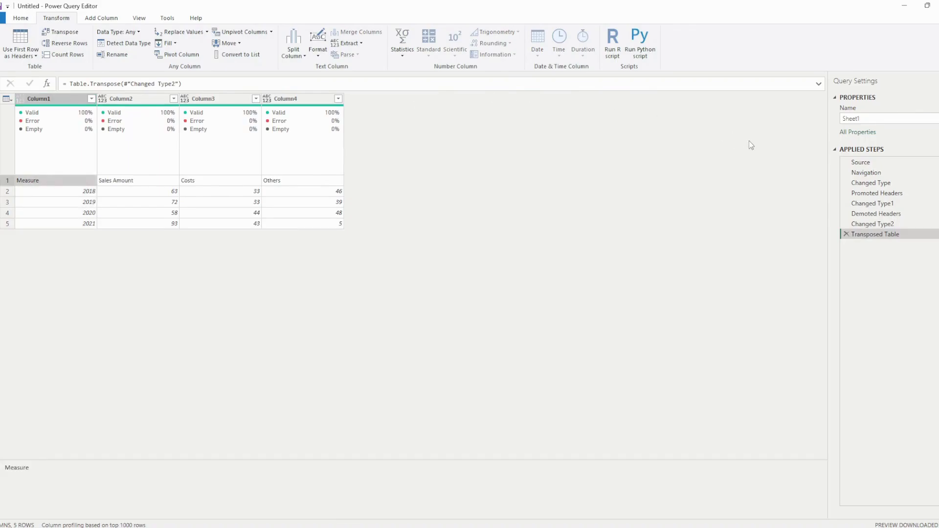
Step: Promote the first row to headers and rename the Measure column to Year
left_click(28, 18)
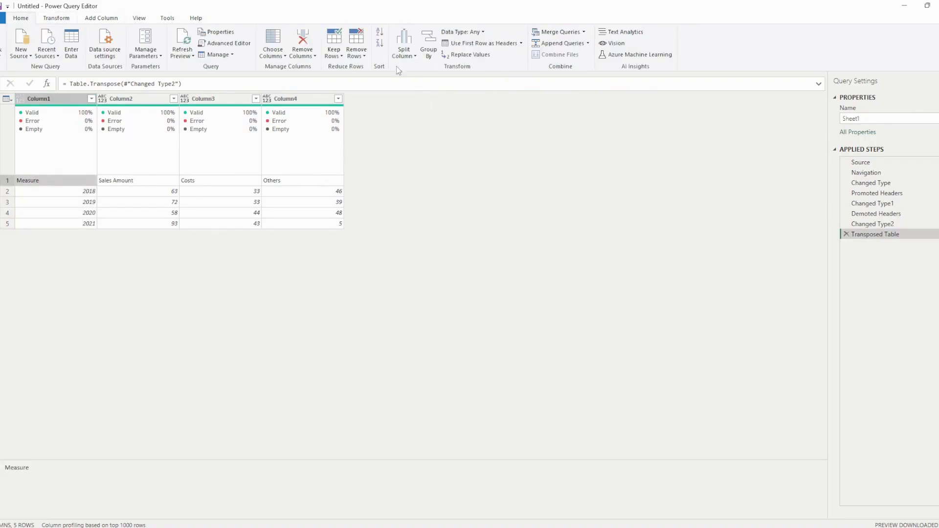
left_click(498, 44)
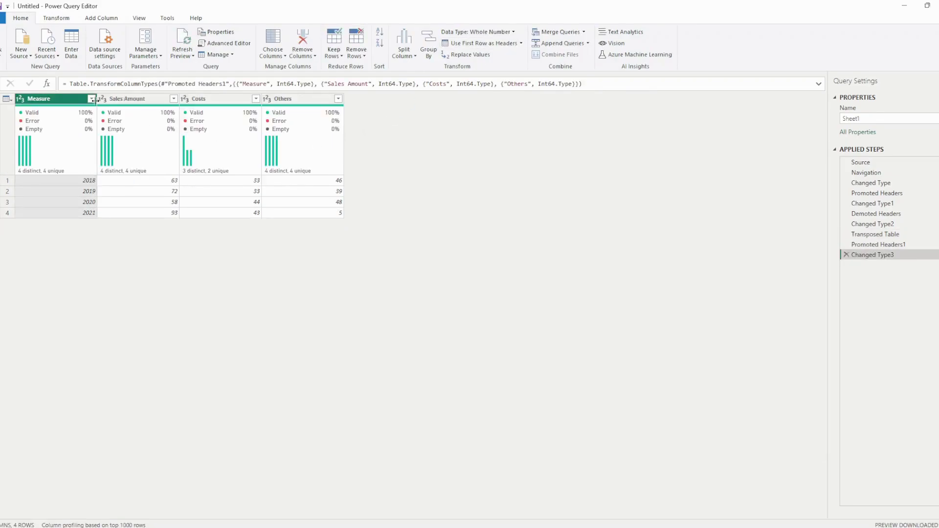
double_click(47, 100)
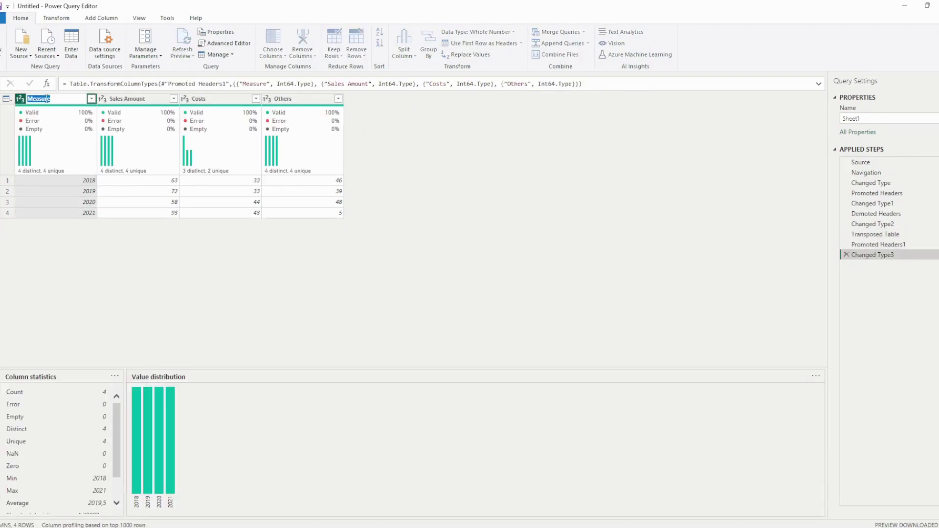
type("Year")
key("Return")
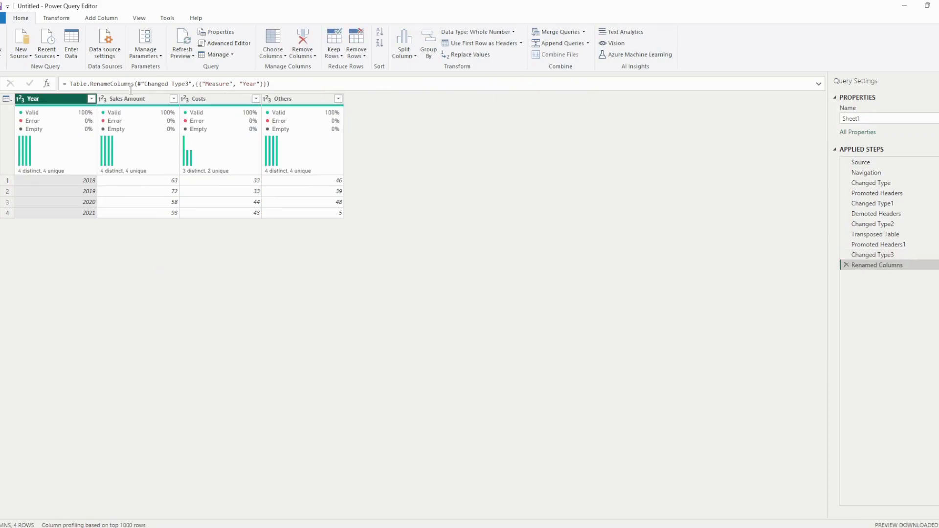